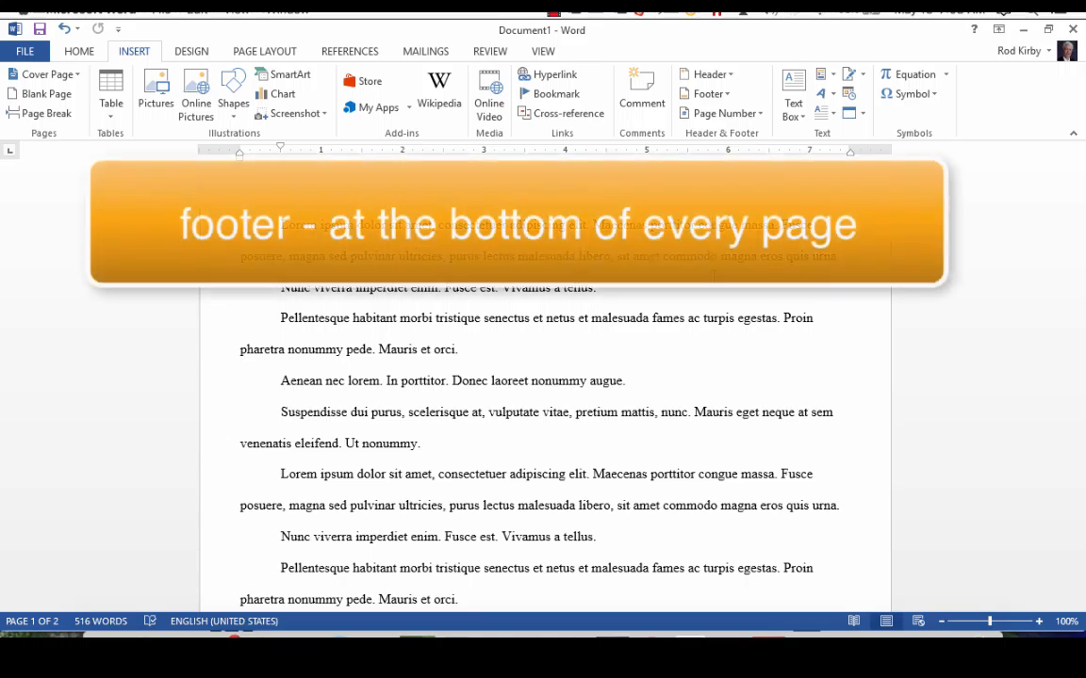
# Insert the built-in Blank header and replace its placeholder text with the author's full name
pyautogui.scroll(-2, 706, 337)
pyautogui.scroll(-9, 706, 336)
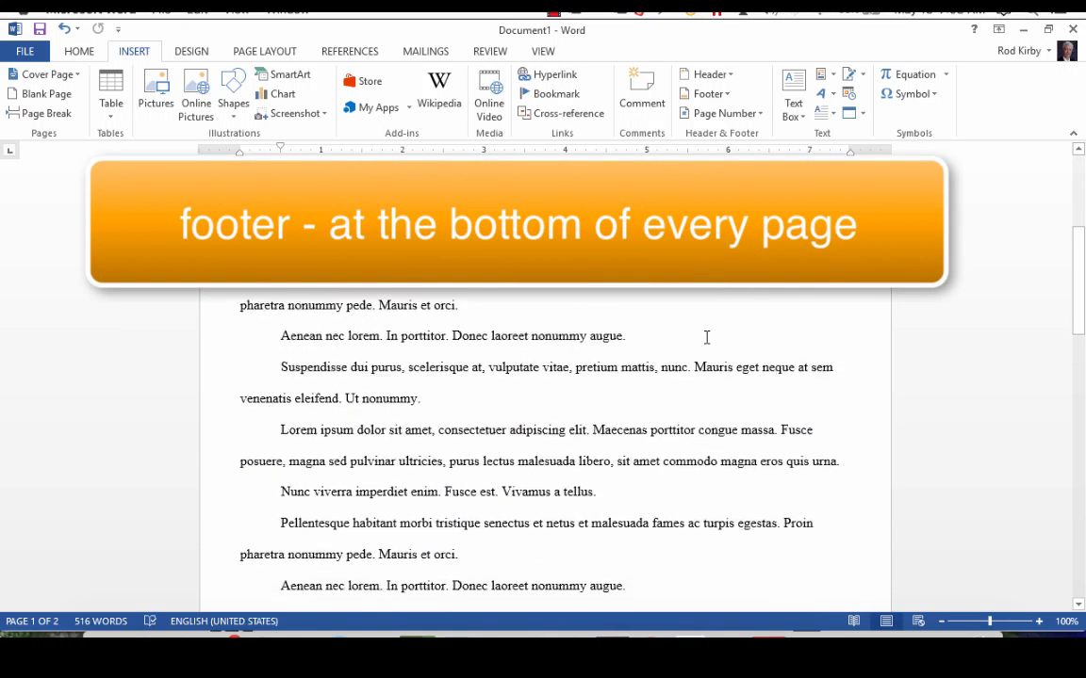
pyautogui.scroll(-3, 706, 336)
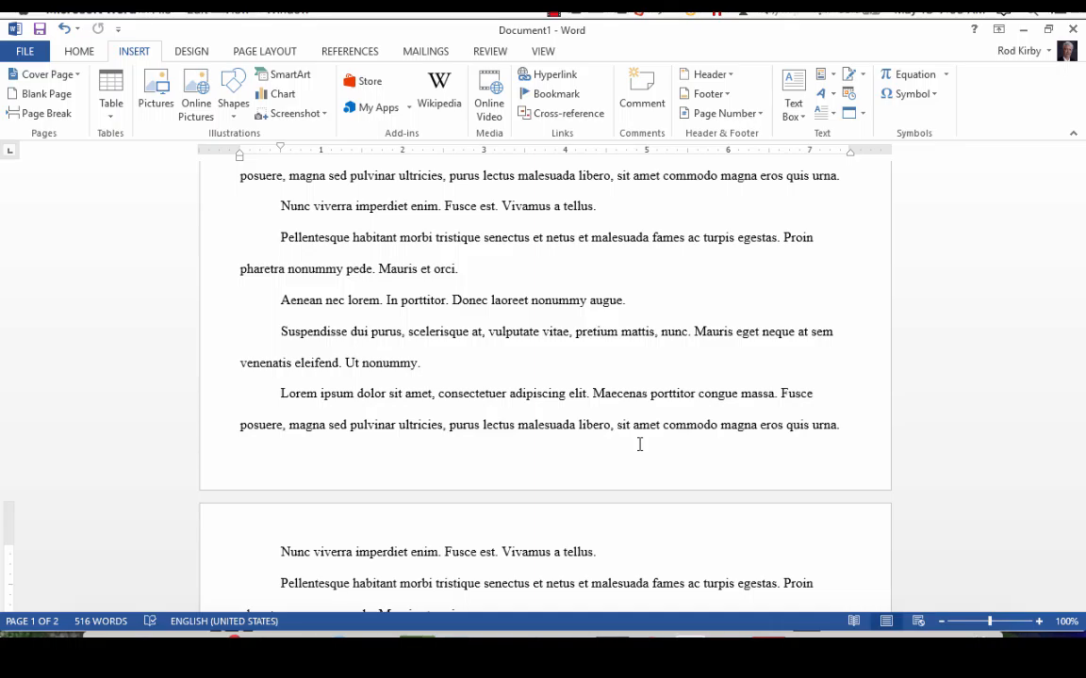
pyautogui.scroll(10, 639, 443)
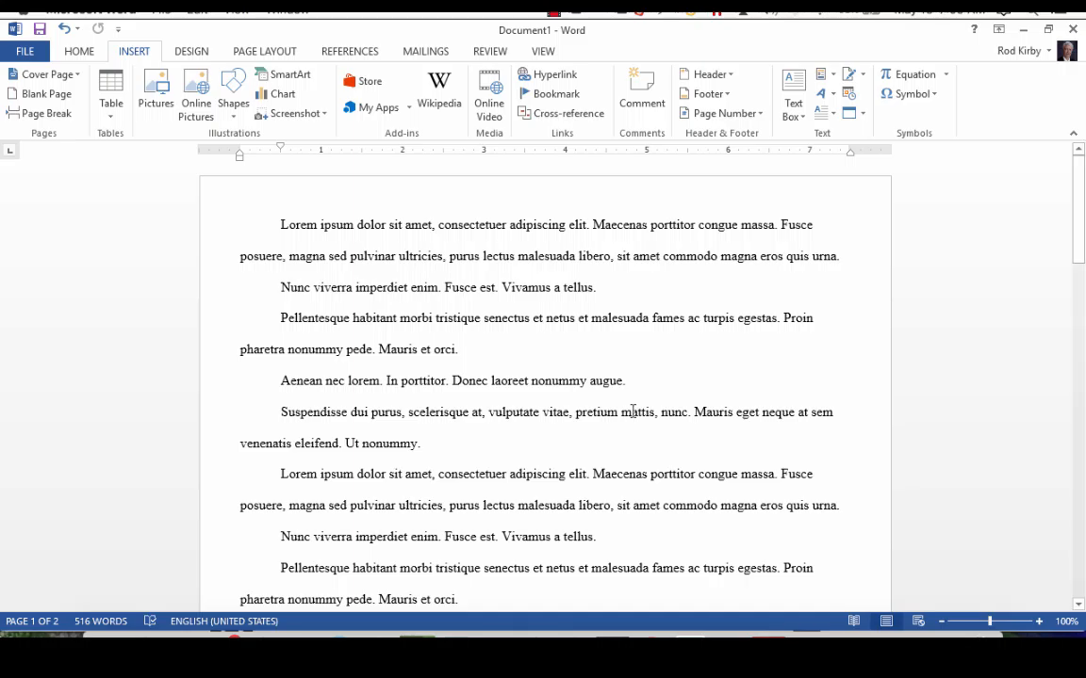
pyautogui.scroll(-1, 630, 394)
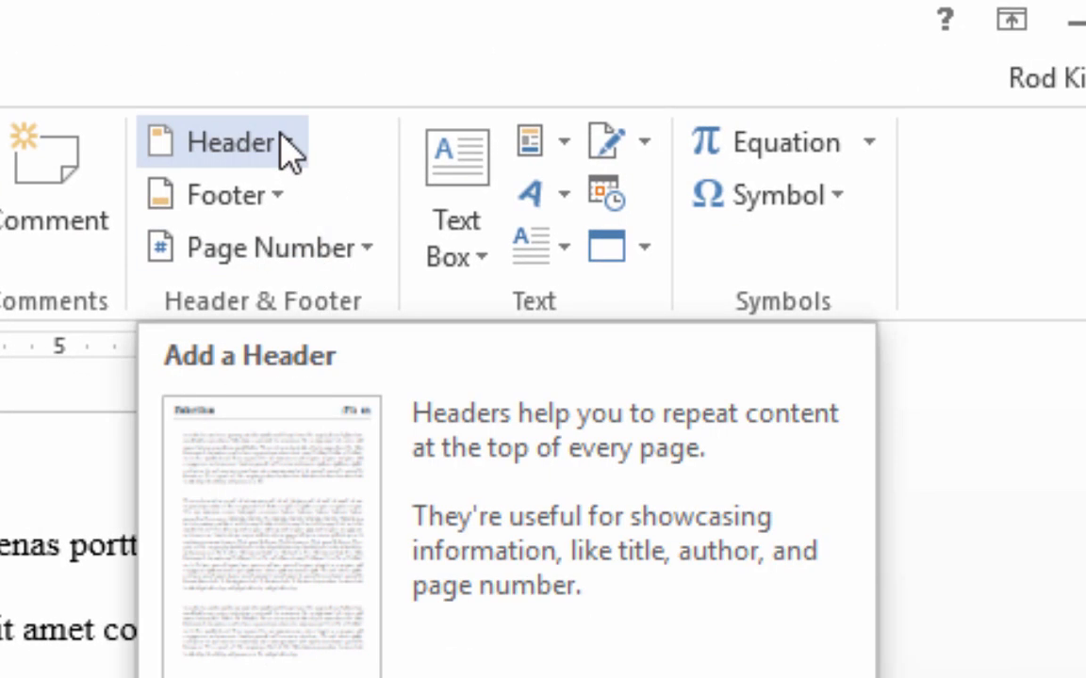
pyautogui.click(281, 140)
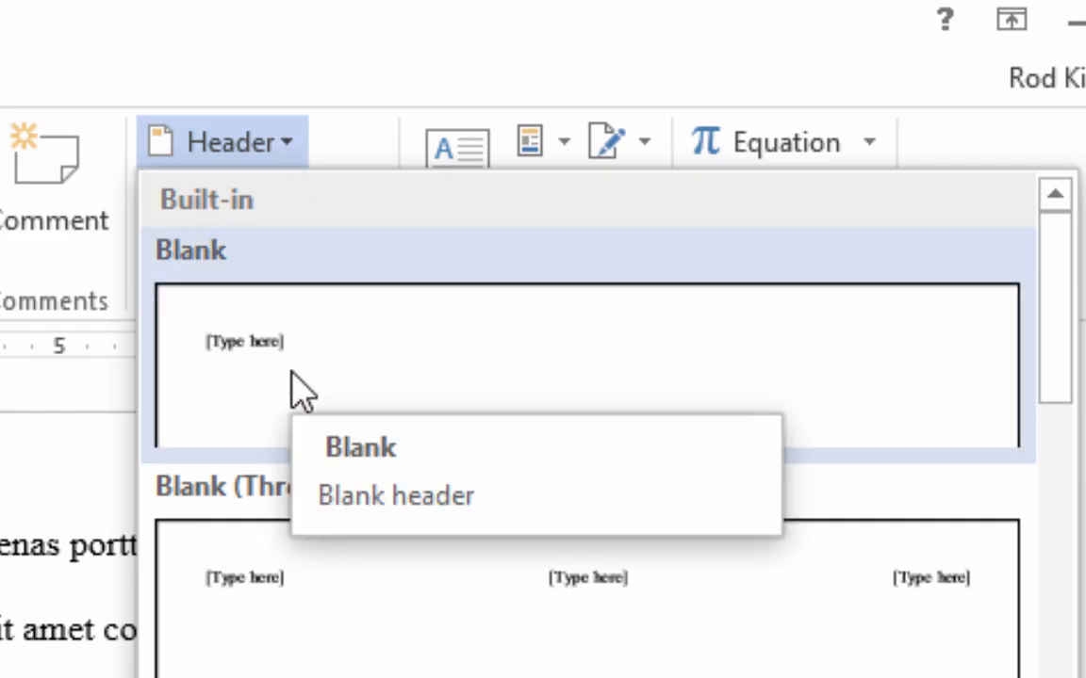
pyautogui.click(301, 391)
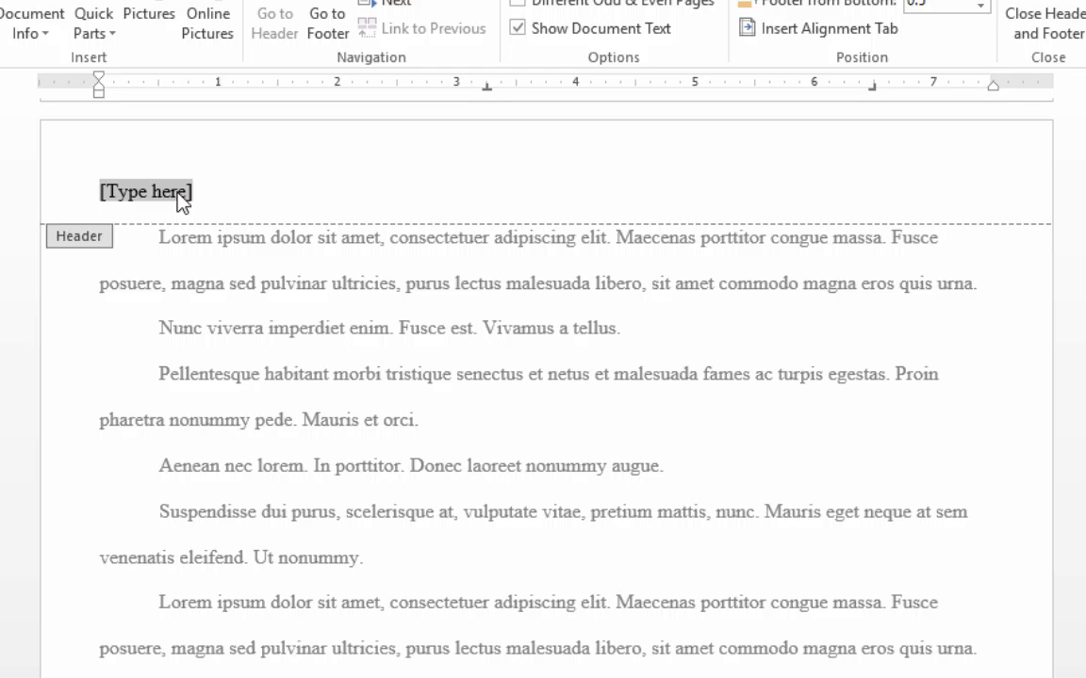
pyautogui.write('Rod Kir')
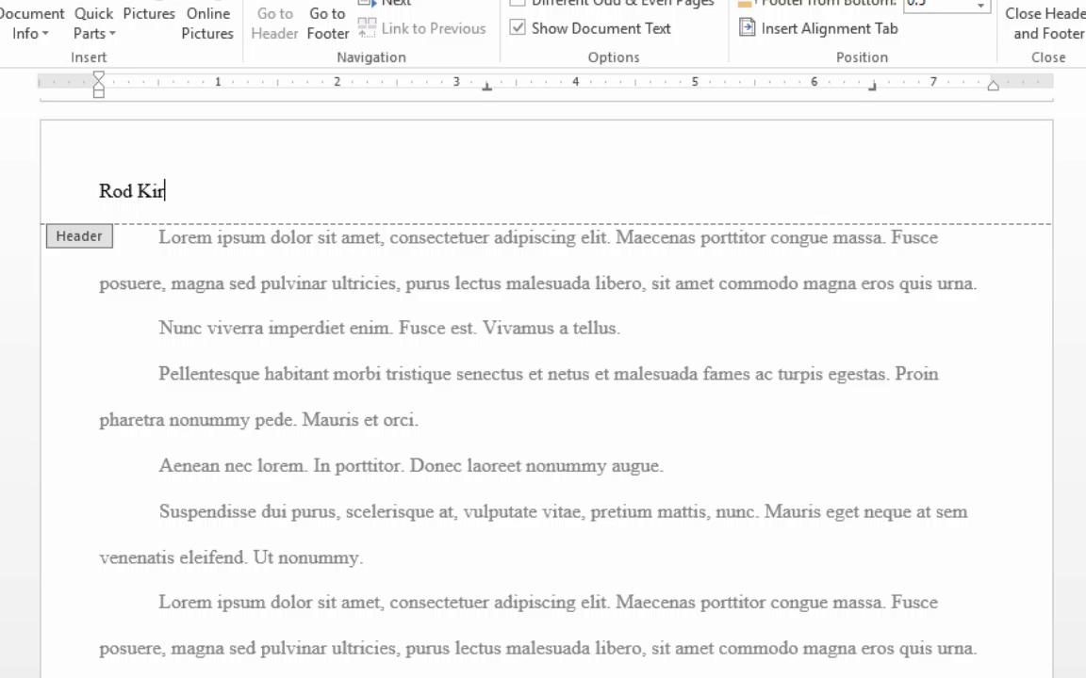
pyautogui.write('by')
# Look through the document's pages to check whether the header text repeats at the top of each page
pyautogui.scroll(2, 322, 242)
pyautogui.scroll(-6, 323, 253)
pyautogui.scroll(-5, 323, 252)
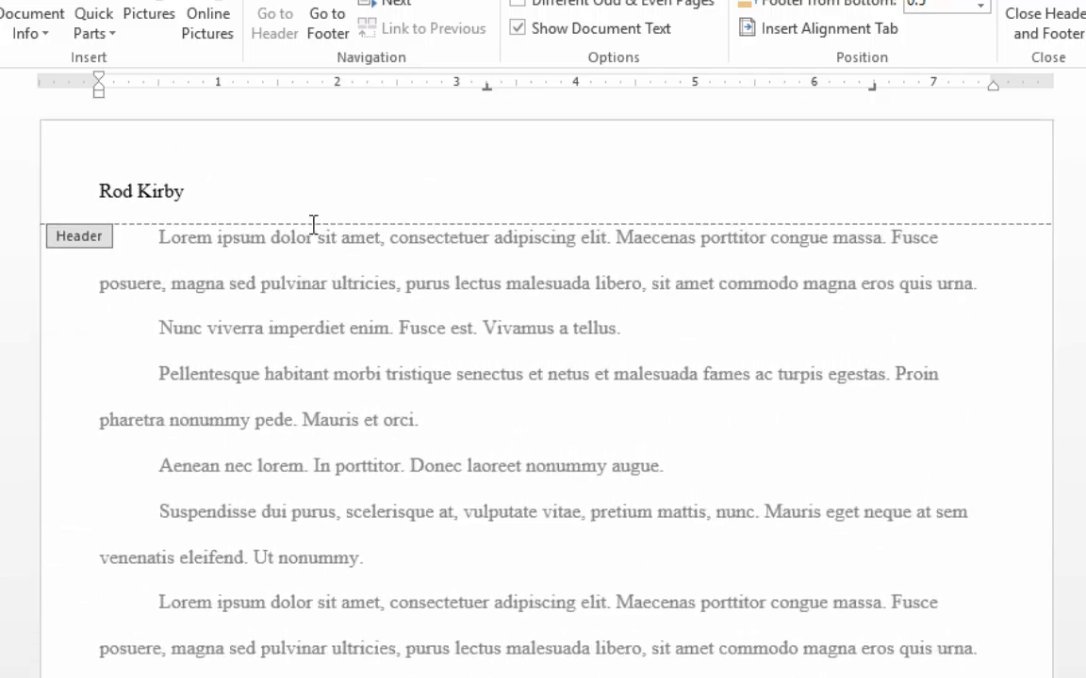
pyautogui.scroll(-6, 379, 457)
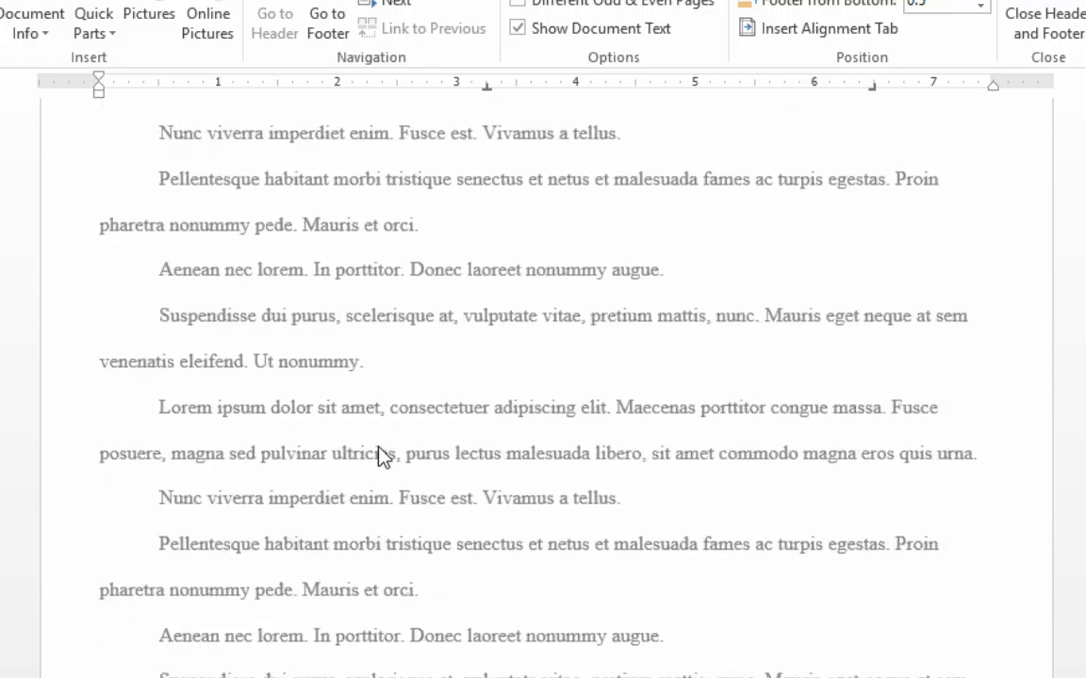
pyautogui.scroll(-8, 381, 451)
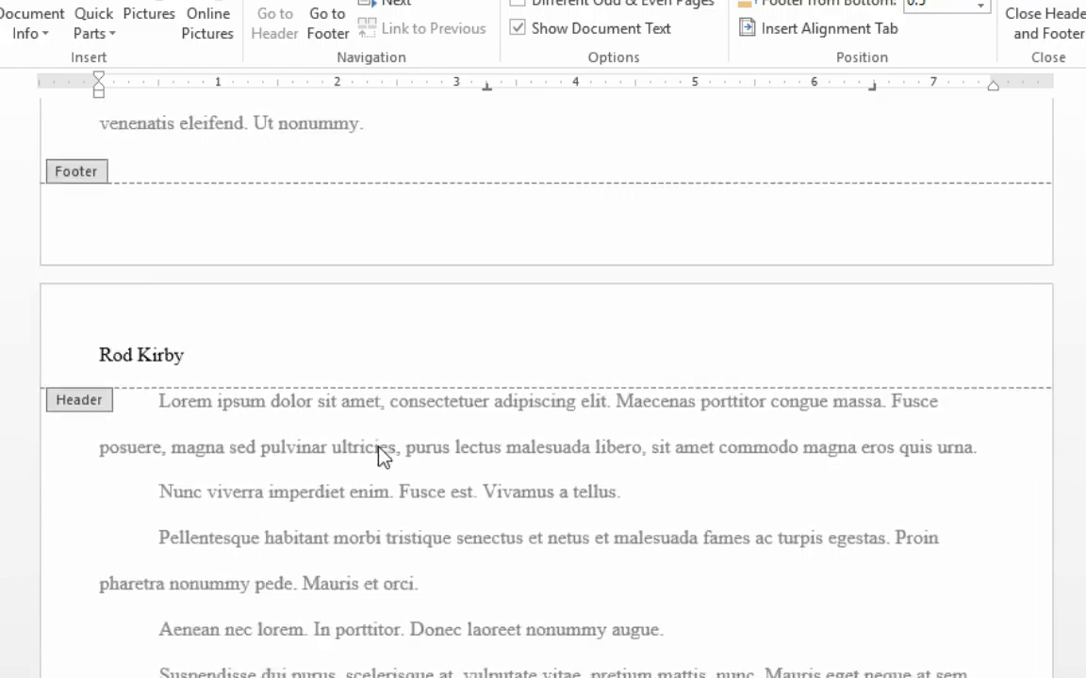
pyautogui.scroll(-8, 379, 449)
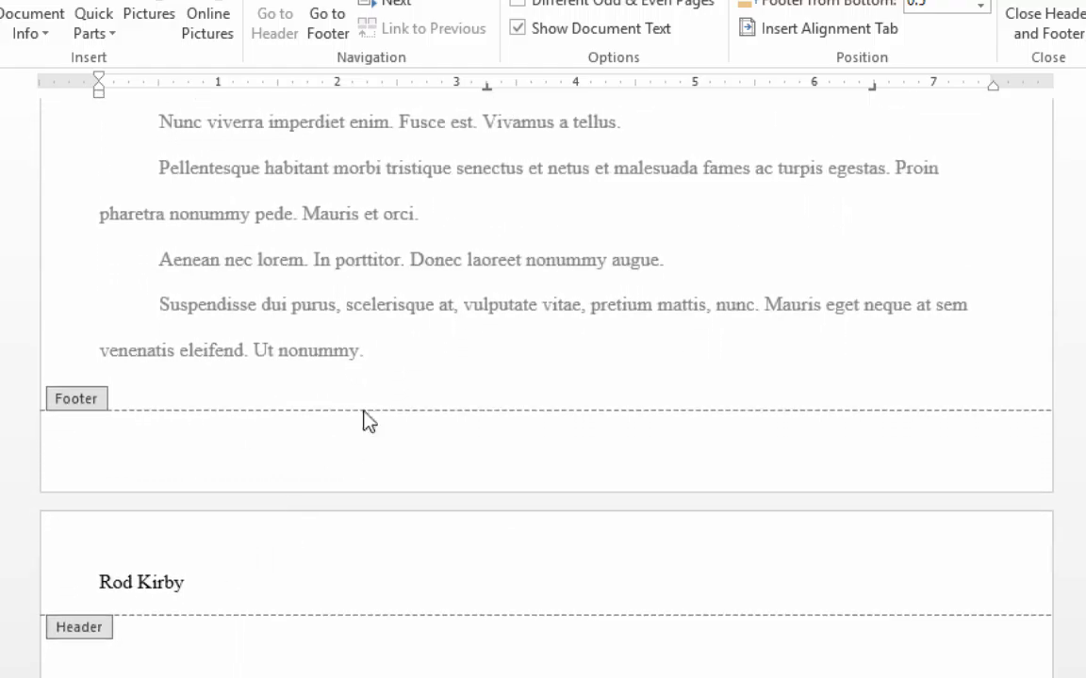
pyautogui.scroll(3, 388, 393)
pyautogui.scroll(-2, 387, 393)
pyautogui.scroll(1, 388, 393)
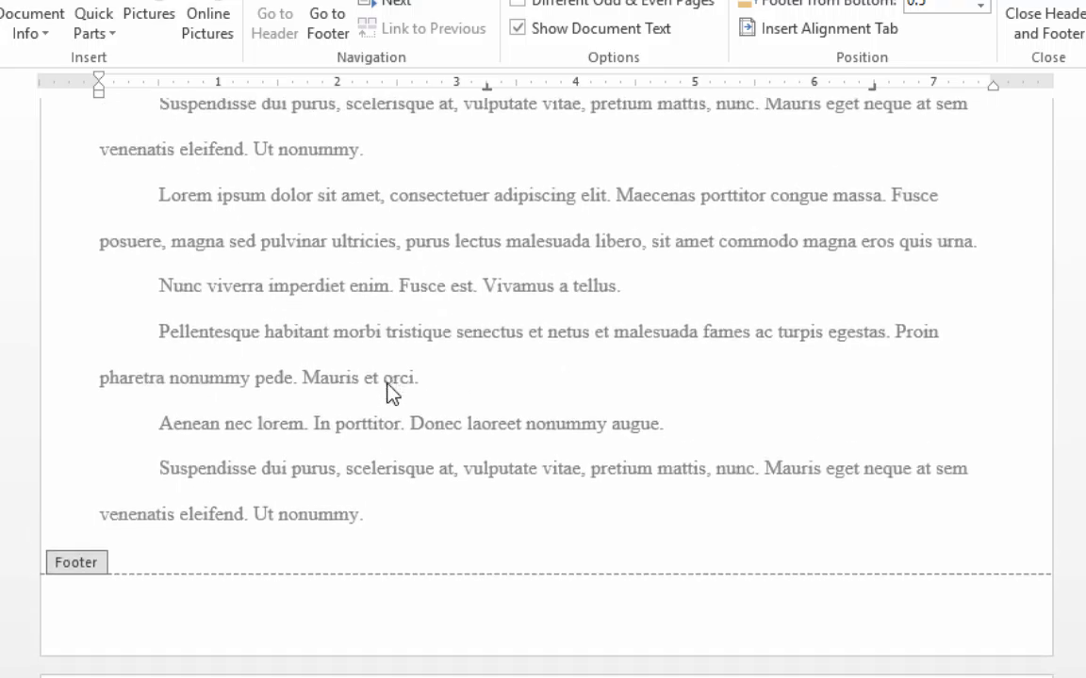
pyautogui.scroll(-2, 390, 394)
pyautogui.scroll(-1, 387, 393)
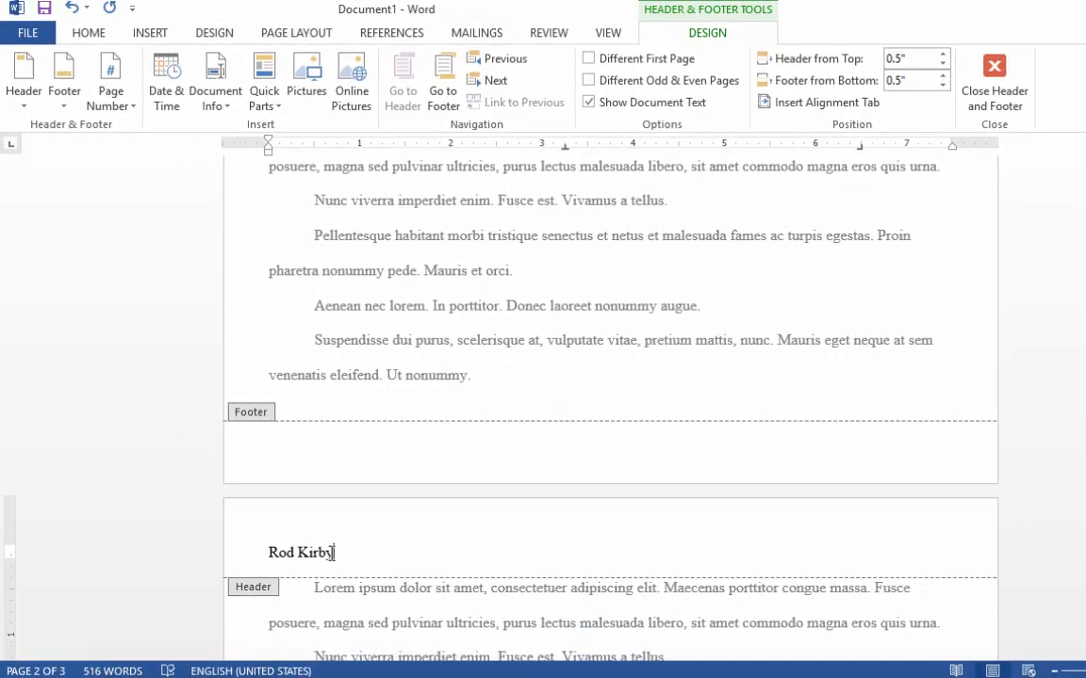
# Align the author's name in the header to the right
pyautogui.moveTo(331, 553); pyautogui.dragTo(267, 552)
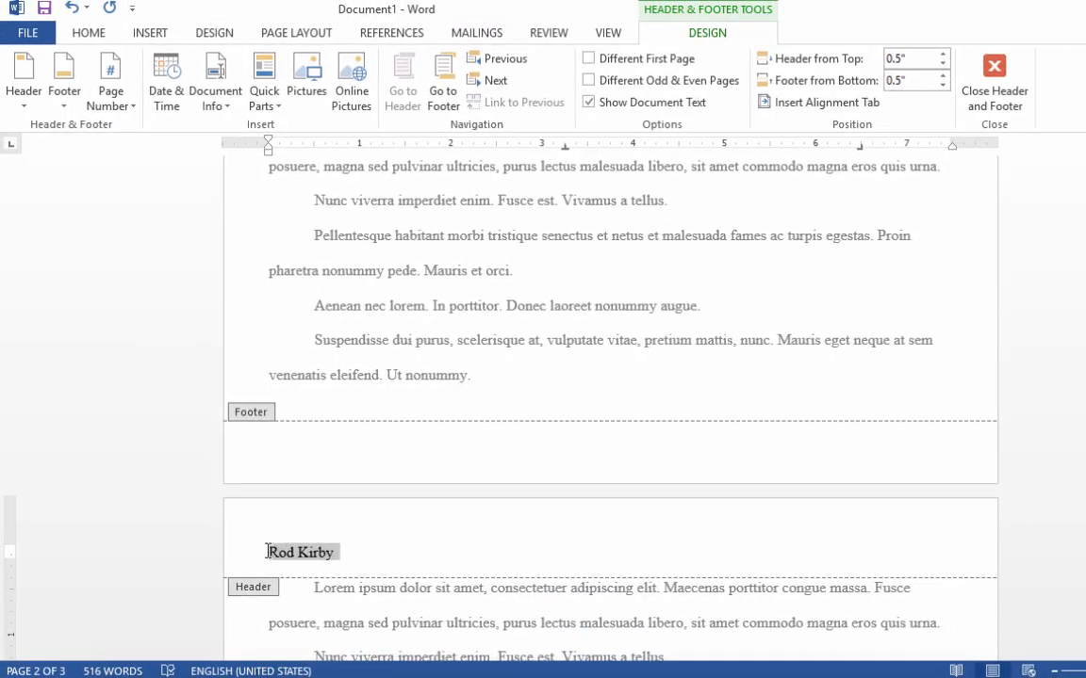
pyautogui.click(87, 36)
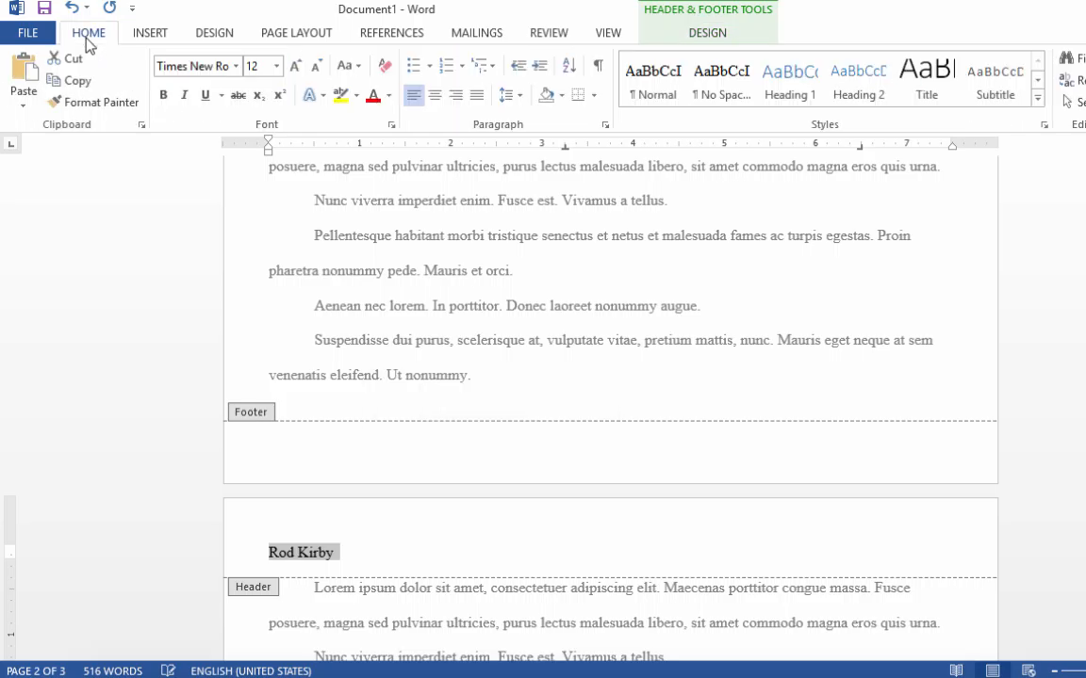
pyautogui.click(435, 95)
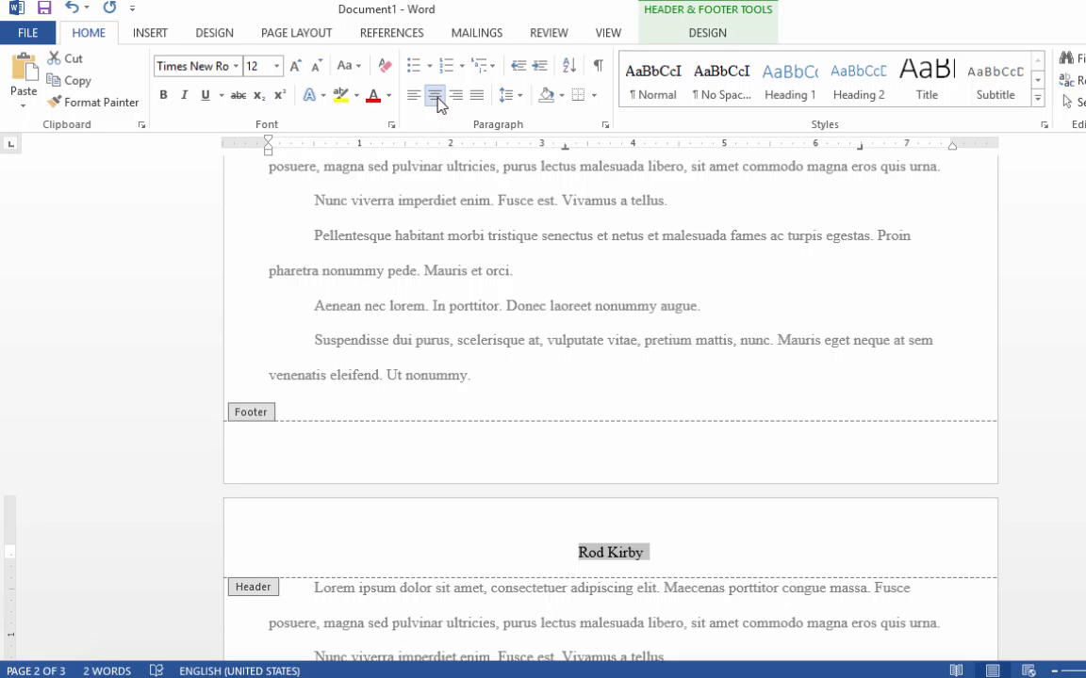
pyautogui.click(456, 96)
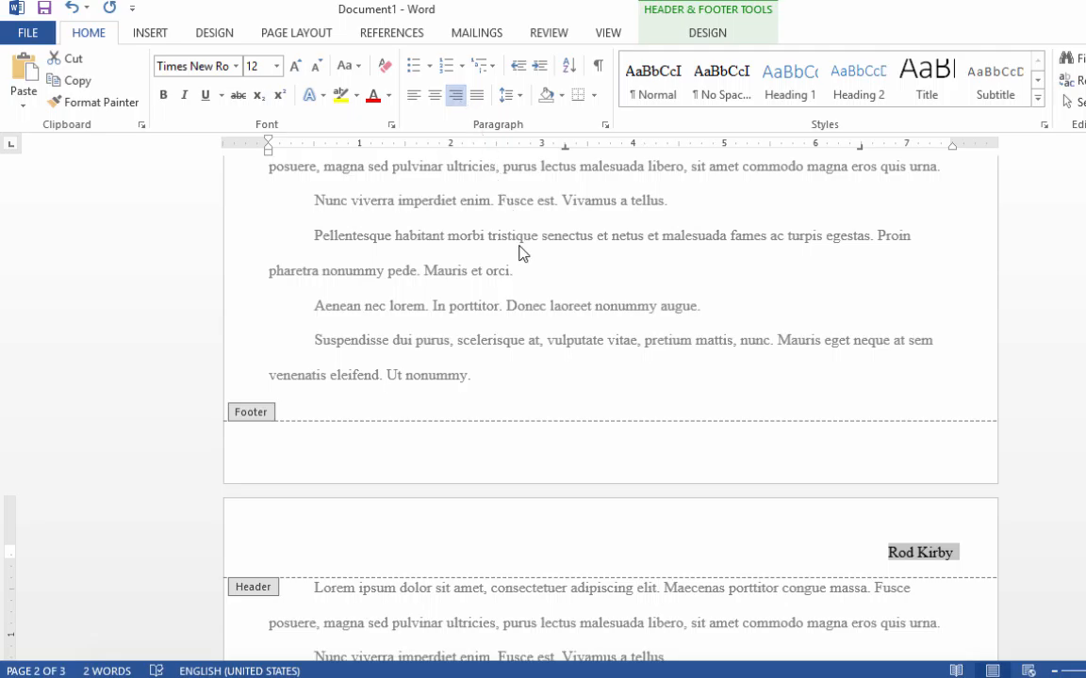
# Add page numbers in the footer at the bottom of the page using the centered Plain Number 2 style
pyautogui.scroll(7, 518, 253)
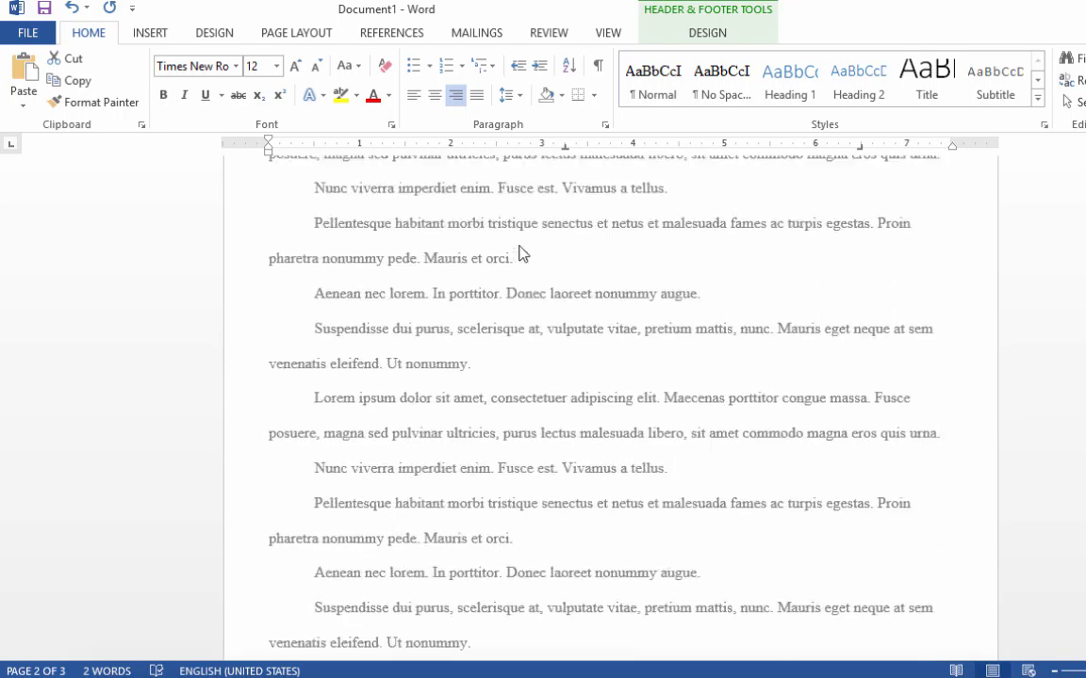
pyautogui.scroll(-8, 518, 246)
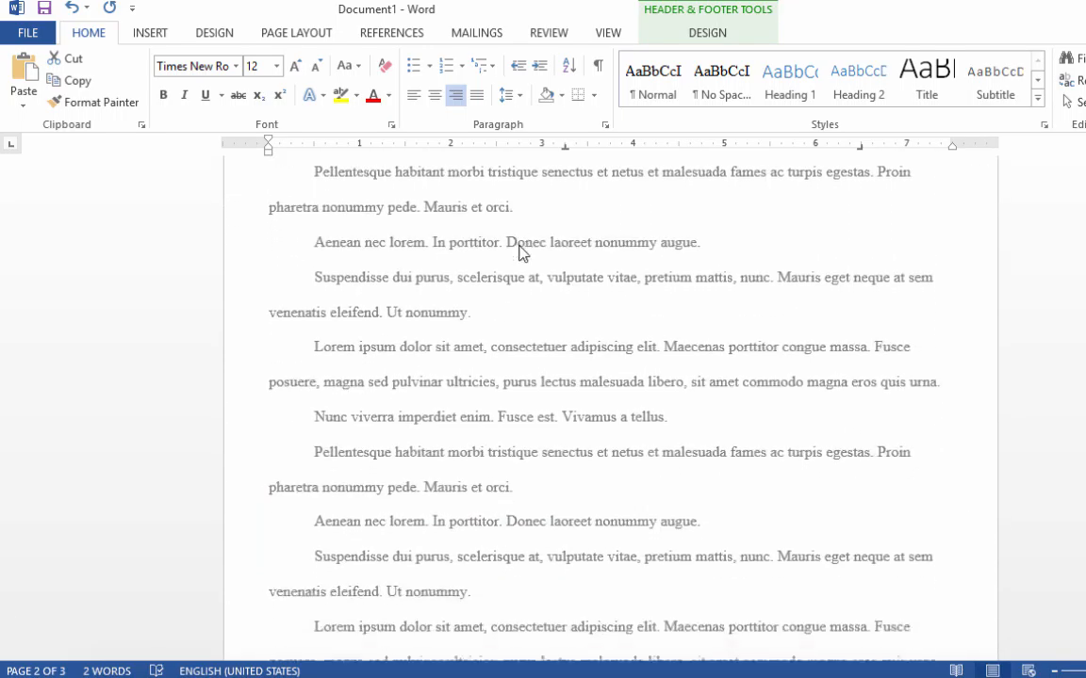
pyautogui.scroll(-8, 519, 252)
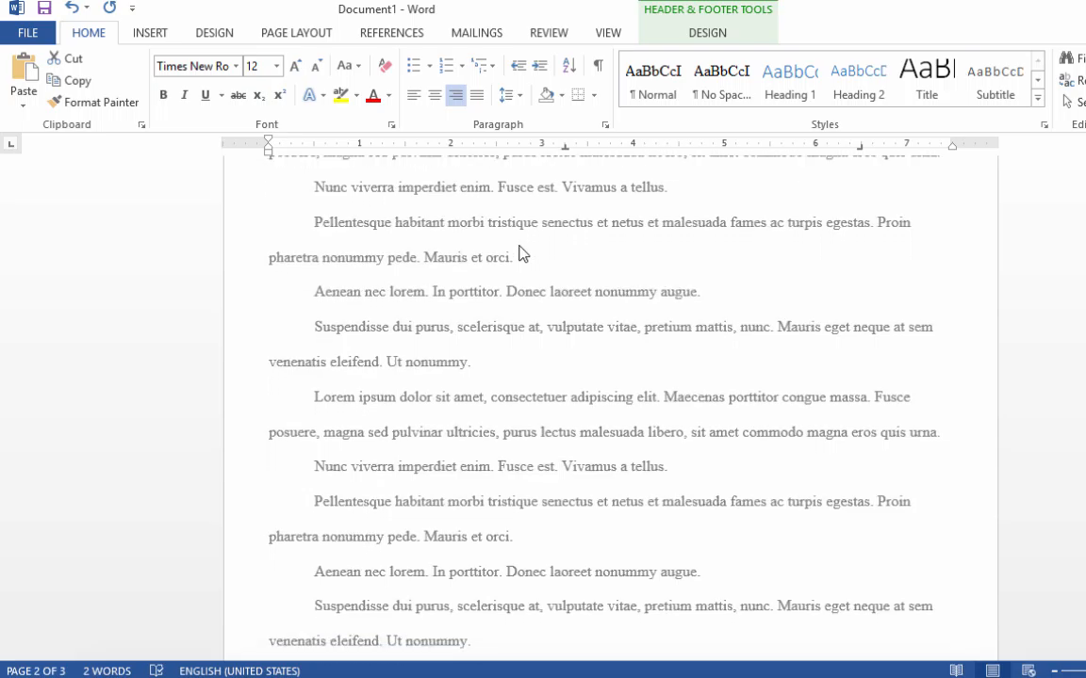
pyautogui.scroll(-1, 519, 252)
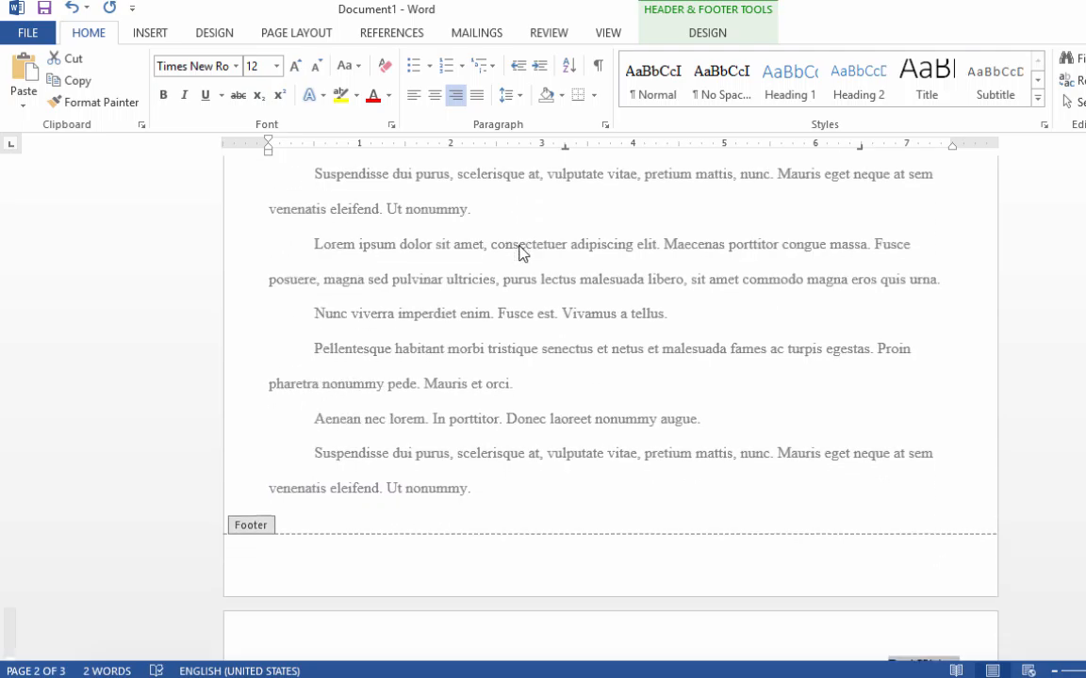
pyautogui.click(602, 545)
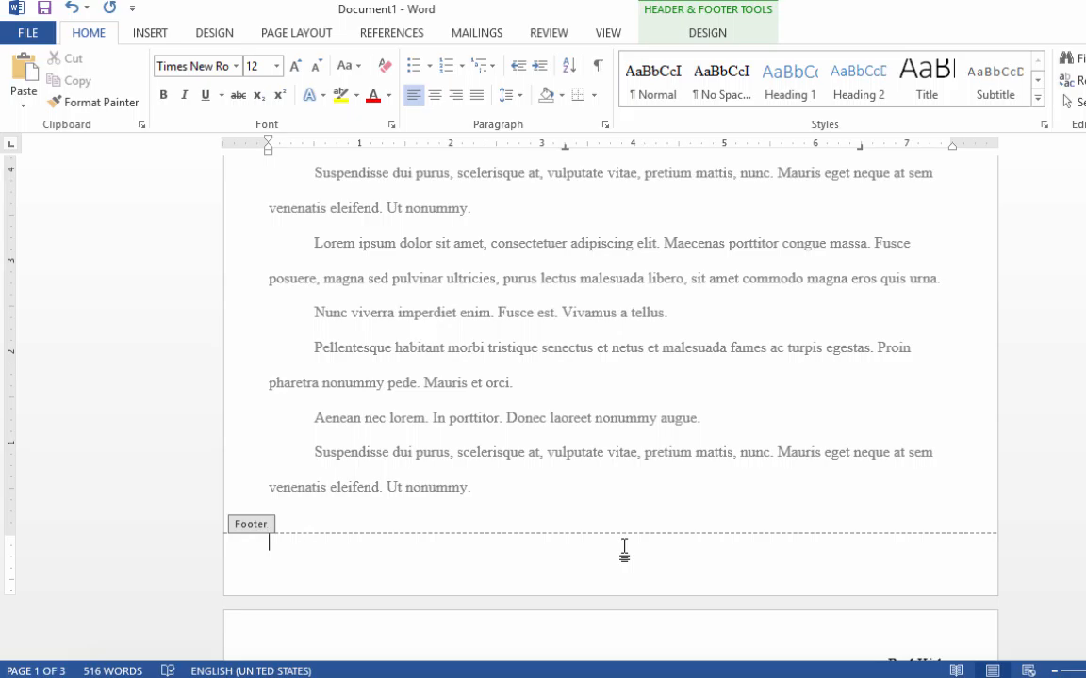
pyautogui.click(158, 31)
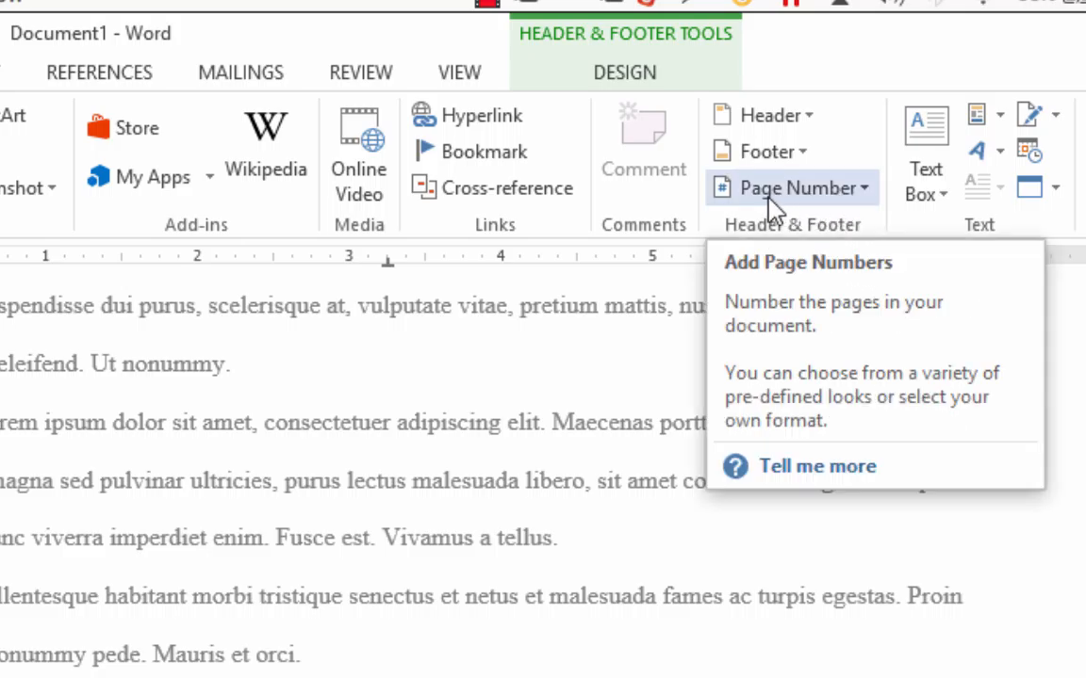
pyautogui.click(863, 190)
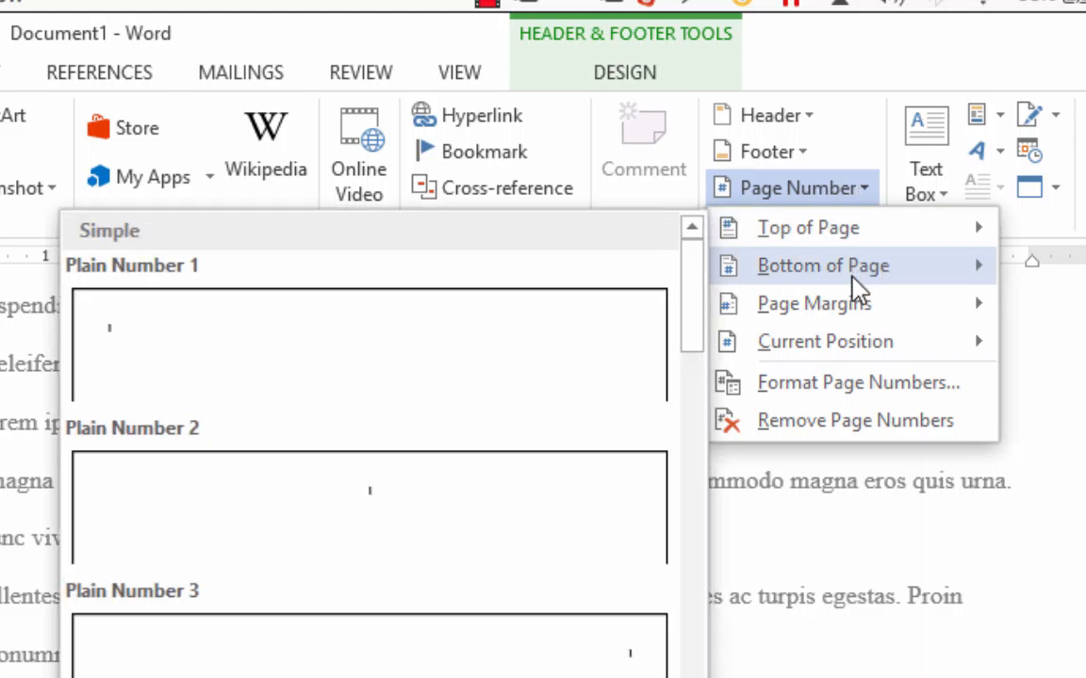
pyautogui.moveTo(854, 283)
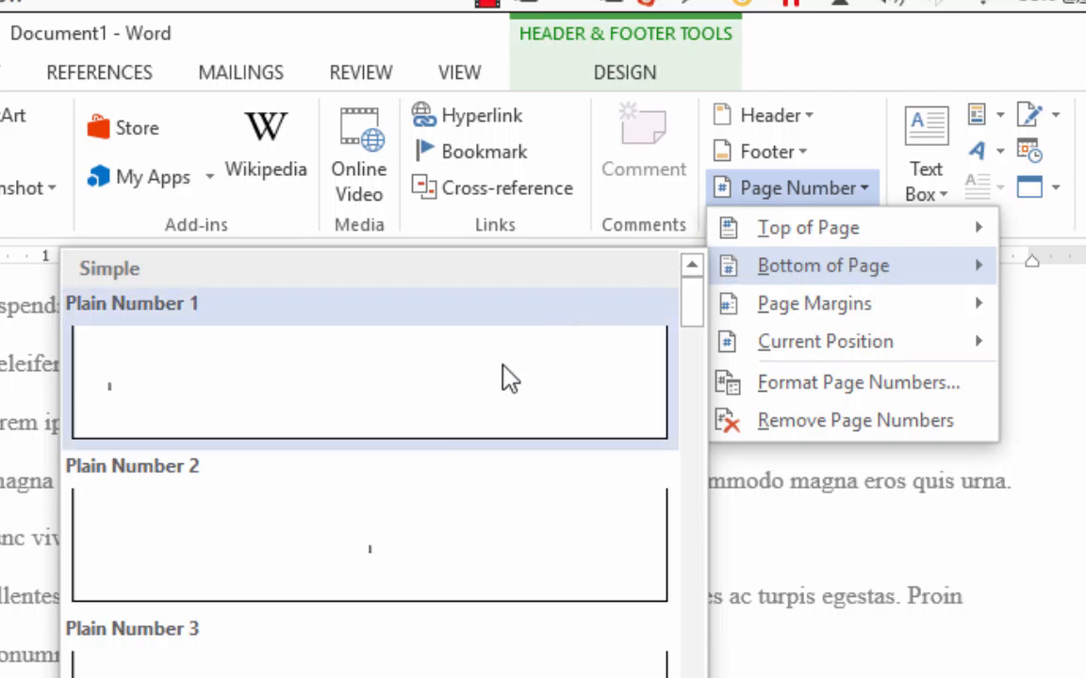
pyautogui.click(369, 572)
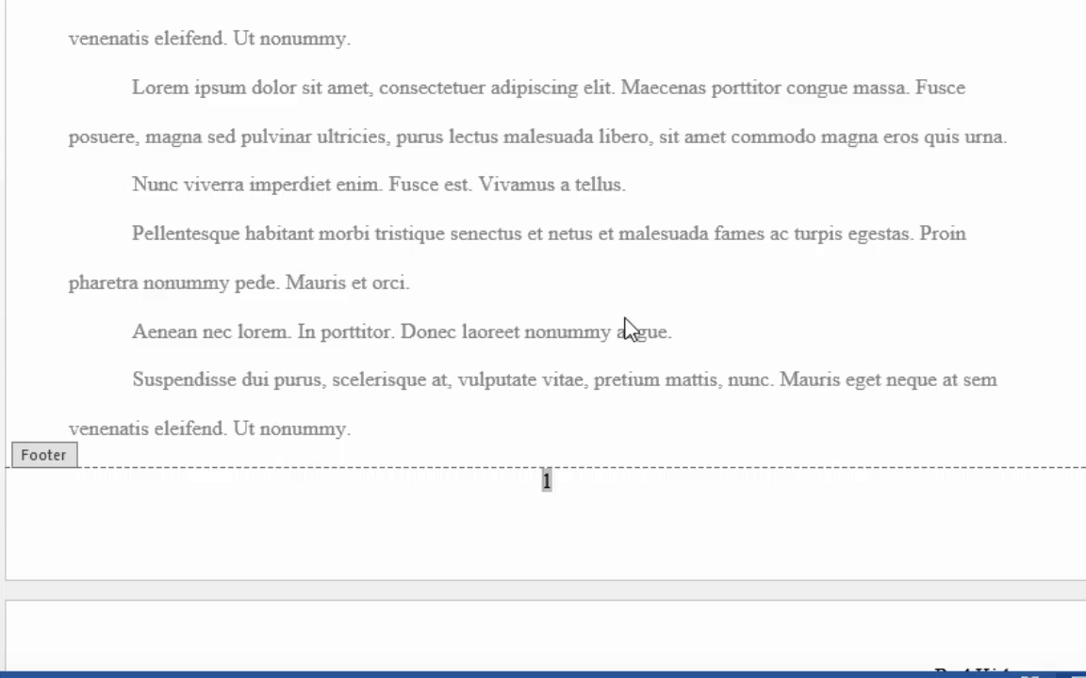
# Examine the footer page numbers on all pages of the document
pyautogui.scroll(1, 625, 327)
pyautogui.scroll(-3, 625, 327)
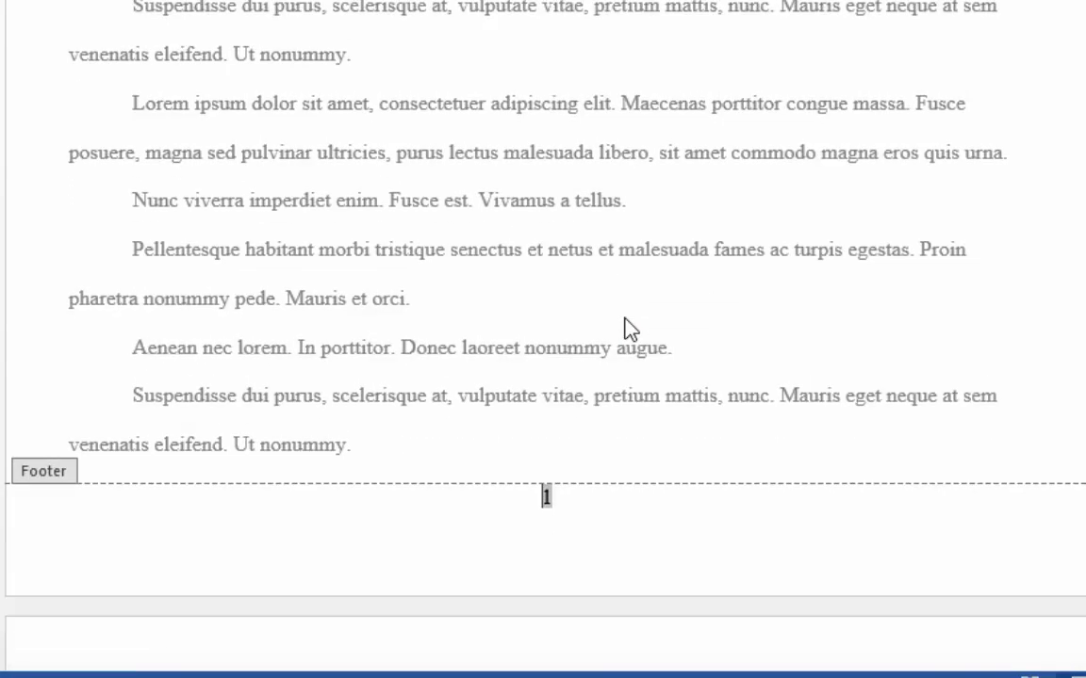
pyautogui.scroll(-10, 625, 325)
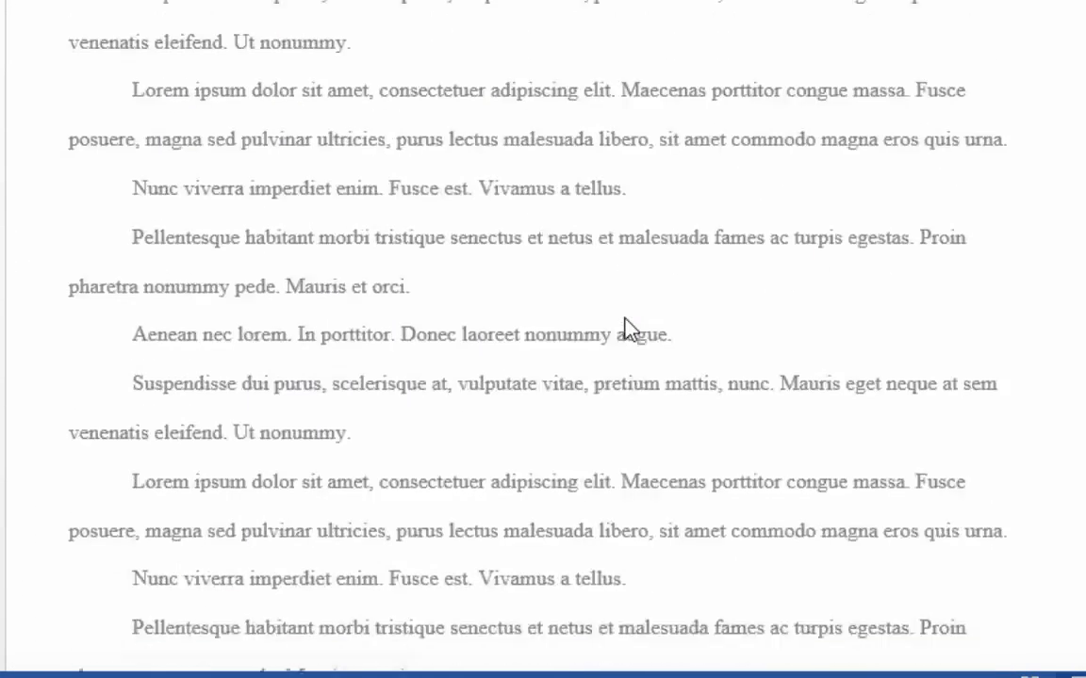
pyautogui.scroll(-4, 624, 318)
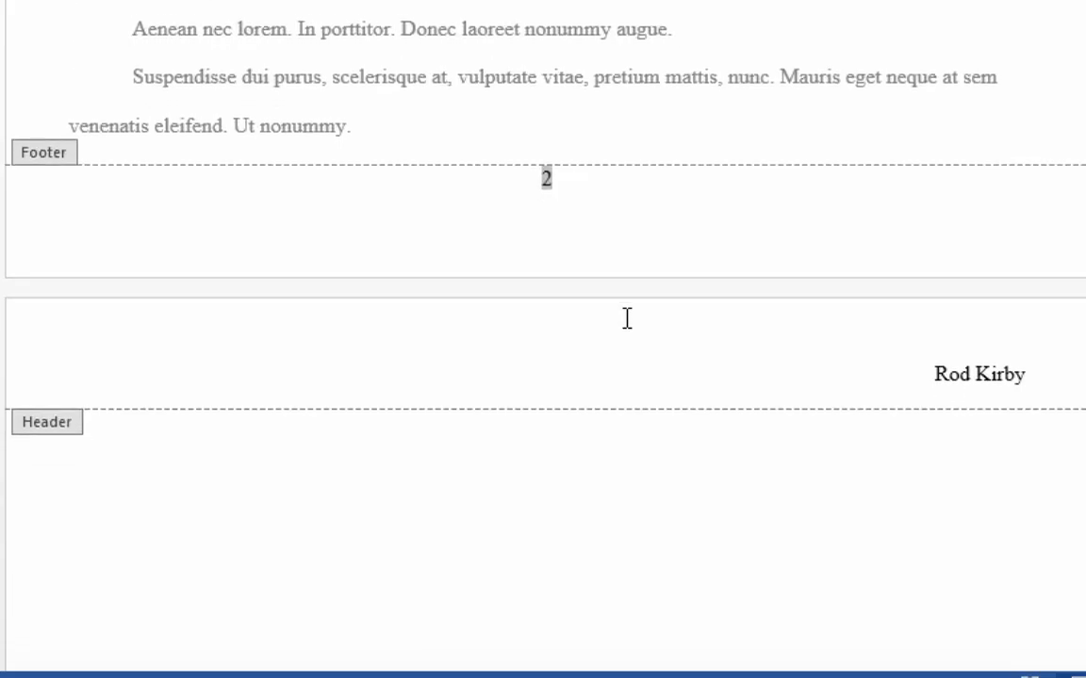
pyautogui.scroll(-6, 626, 325)
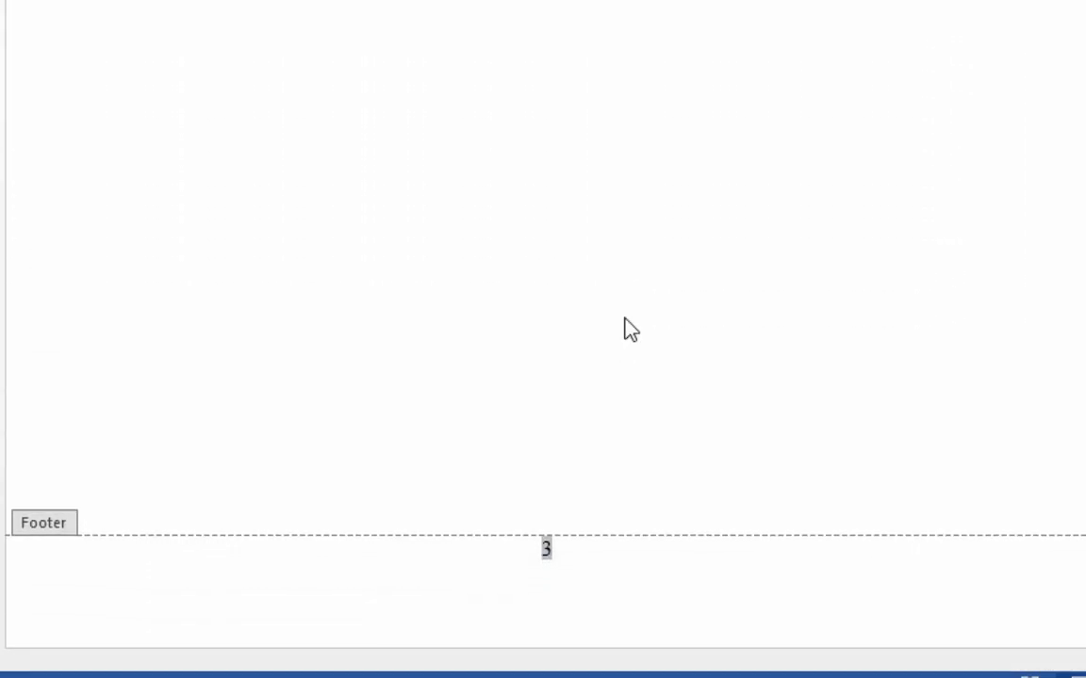
pyautogui.scroll(12, 630, 329)
pyautogui.scroll(10, 627, 327)
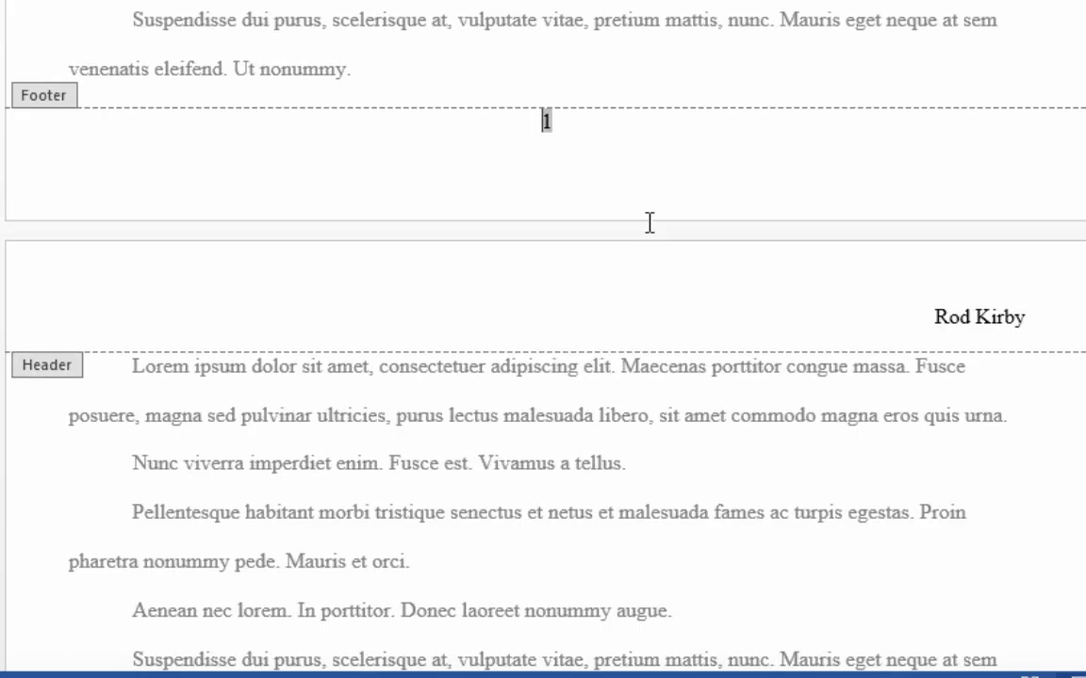
# Leave header and footer editing by returning to the body text on page 1
pyautogui.scroll(5, 654, 194)
pyautogui.scroll(1, 653, 205)
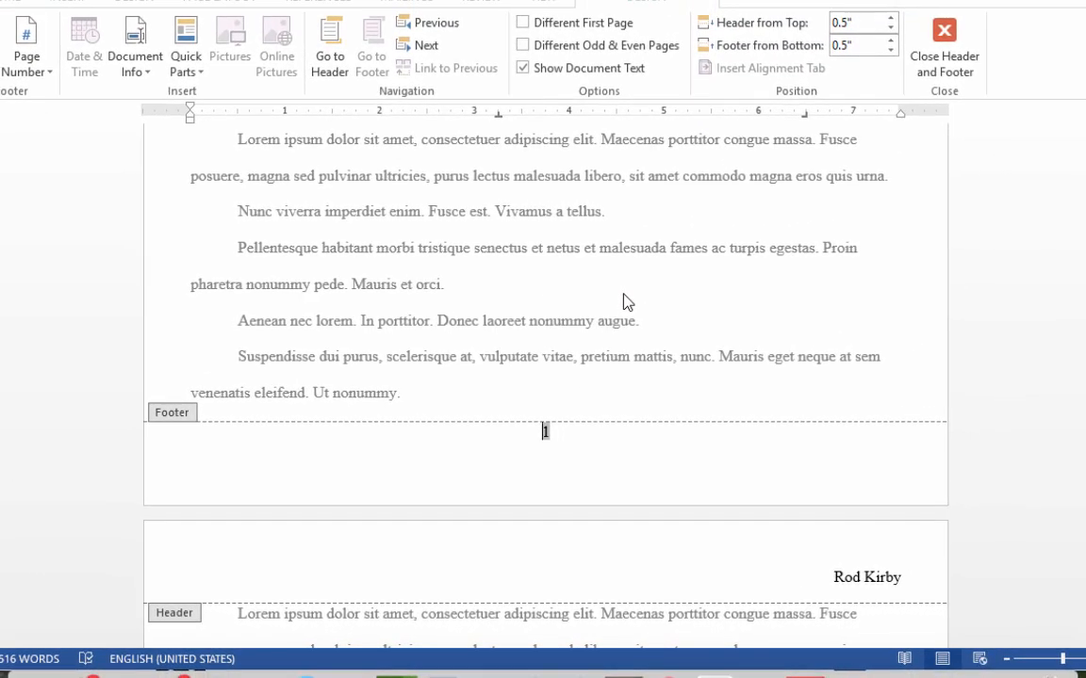
pyautogui.click(624, 301)
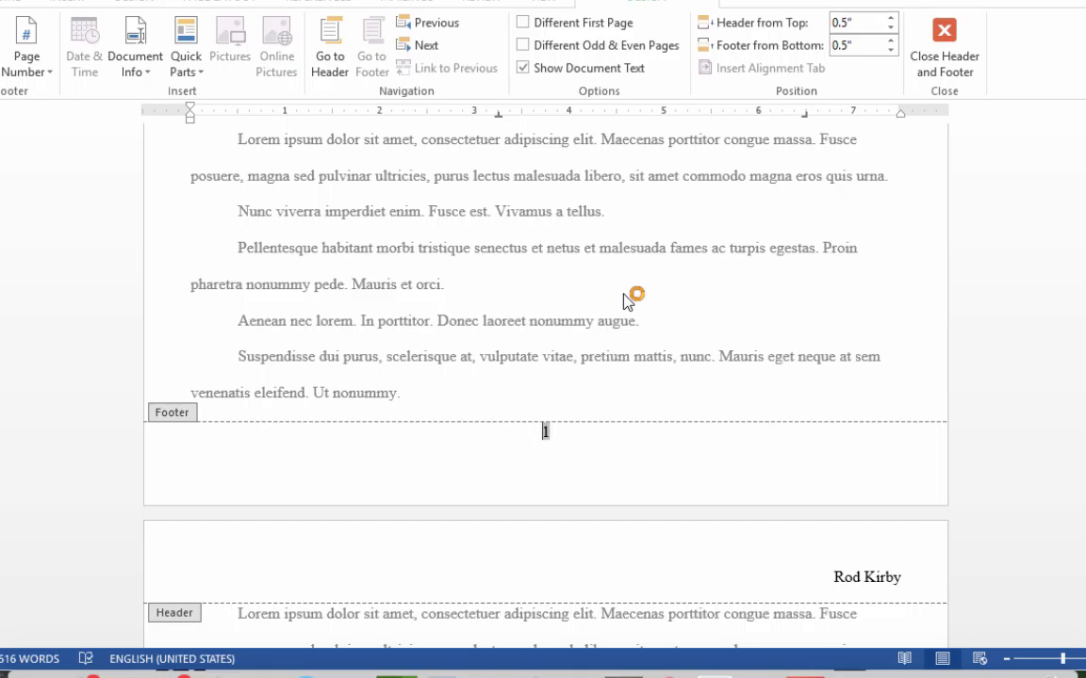